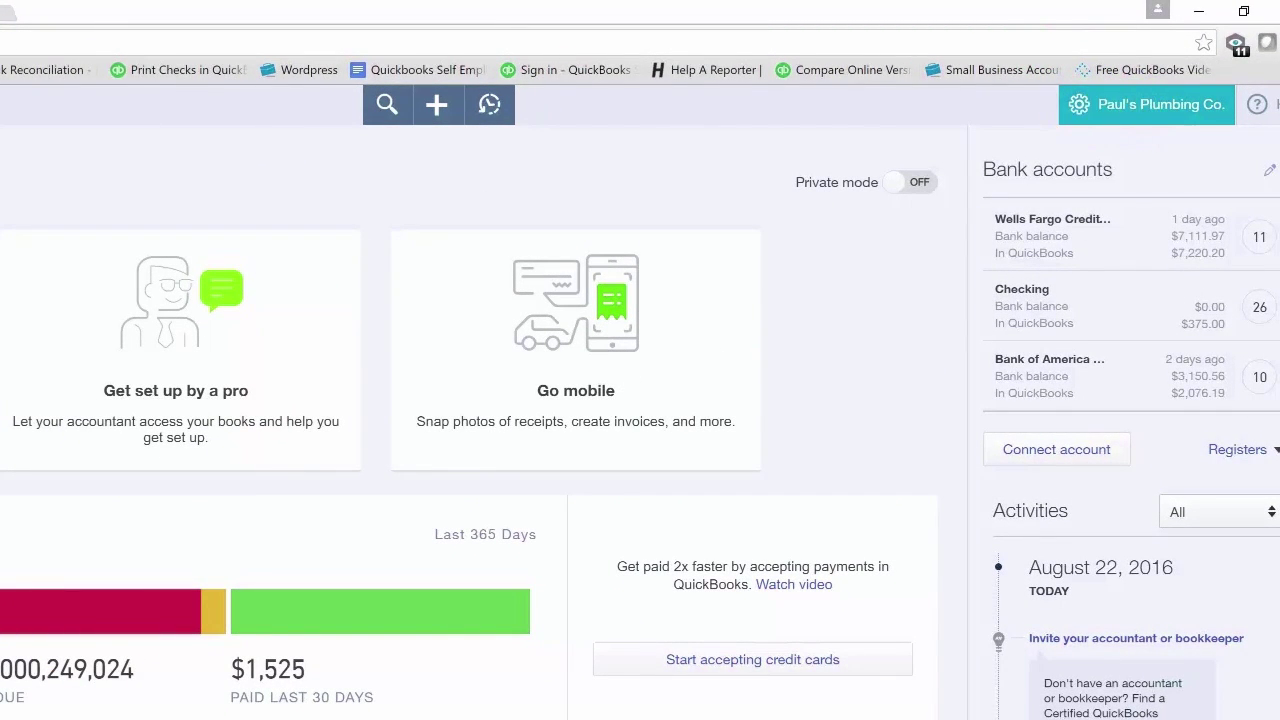
# - Open Account and Settings from the gear menu to view Paul's Plumbing Co.'s company details
pyautogui.click(1110, 108)
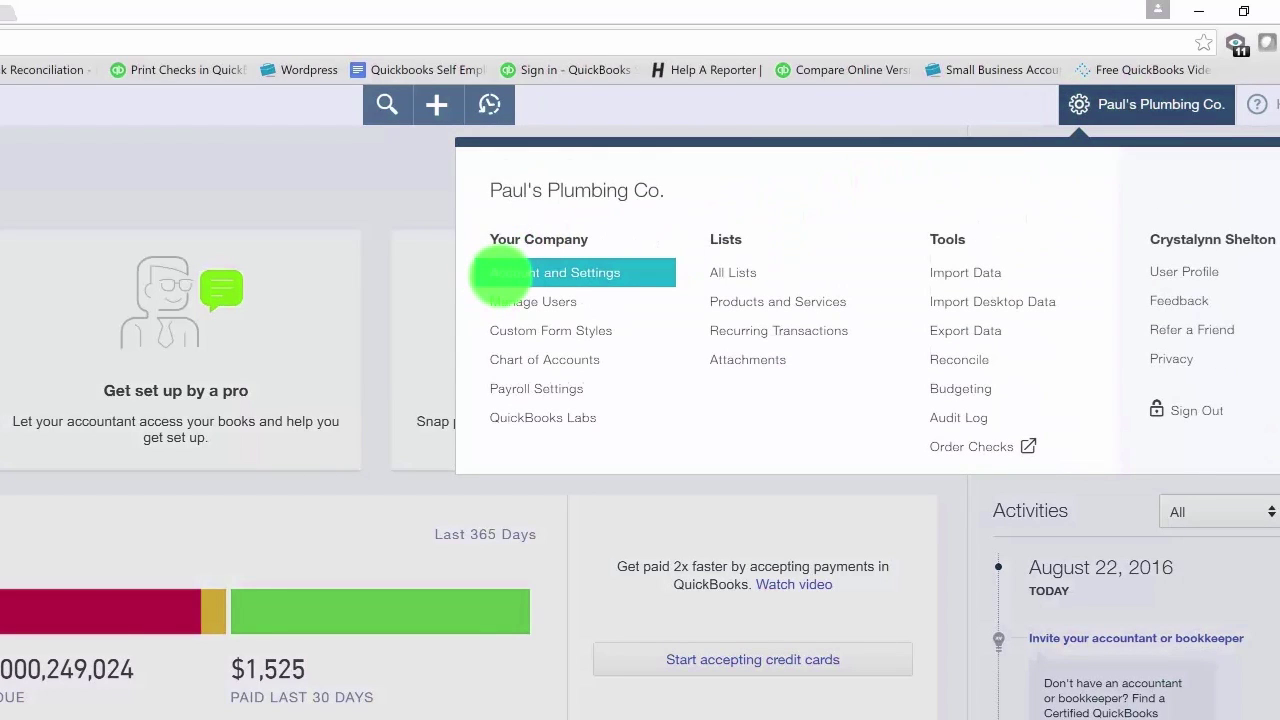
pyautogui.click(500, 274)
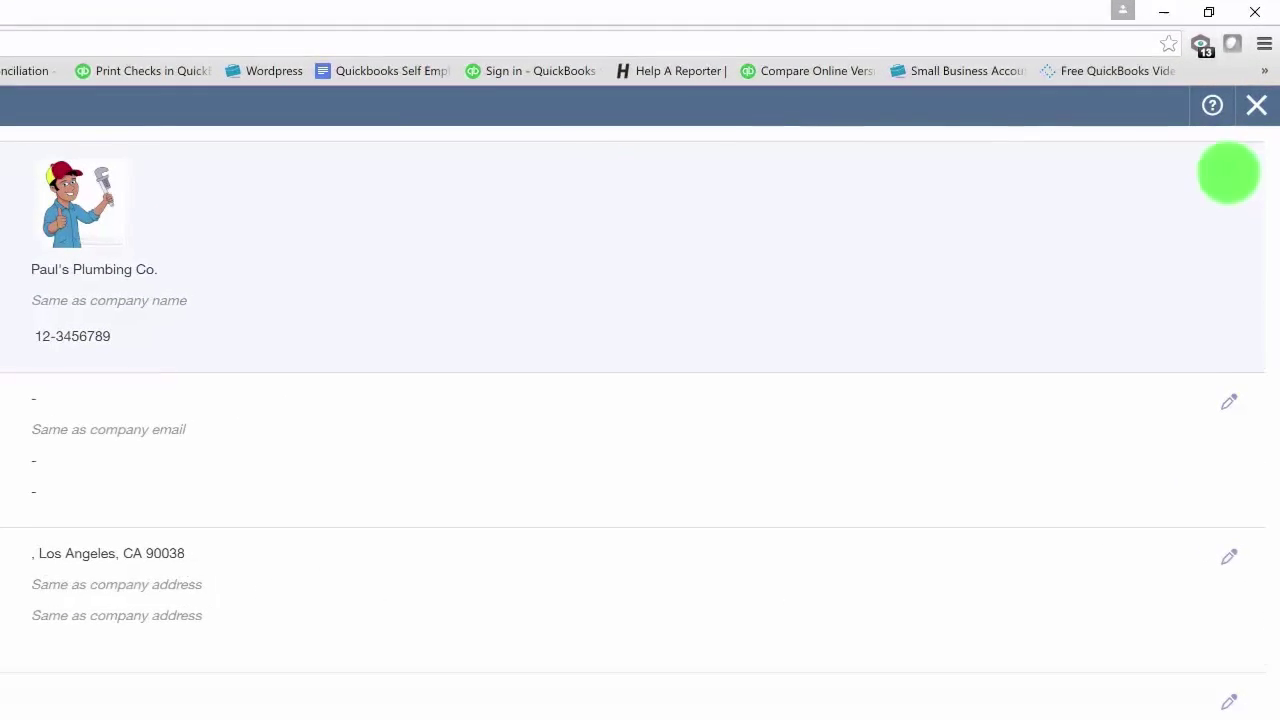
# - Confirm company name Paul's Plumbing Co. and EIN 12-3456789, and save them
pyautogui.click(1240, 149)
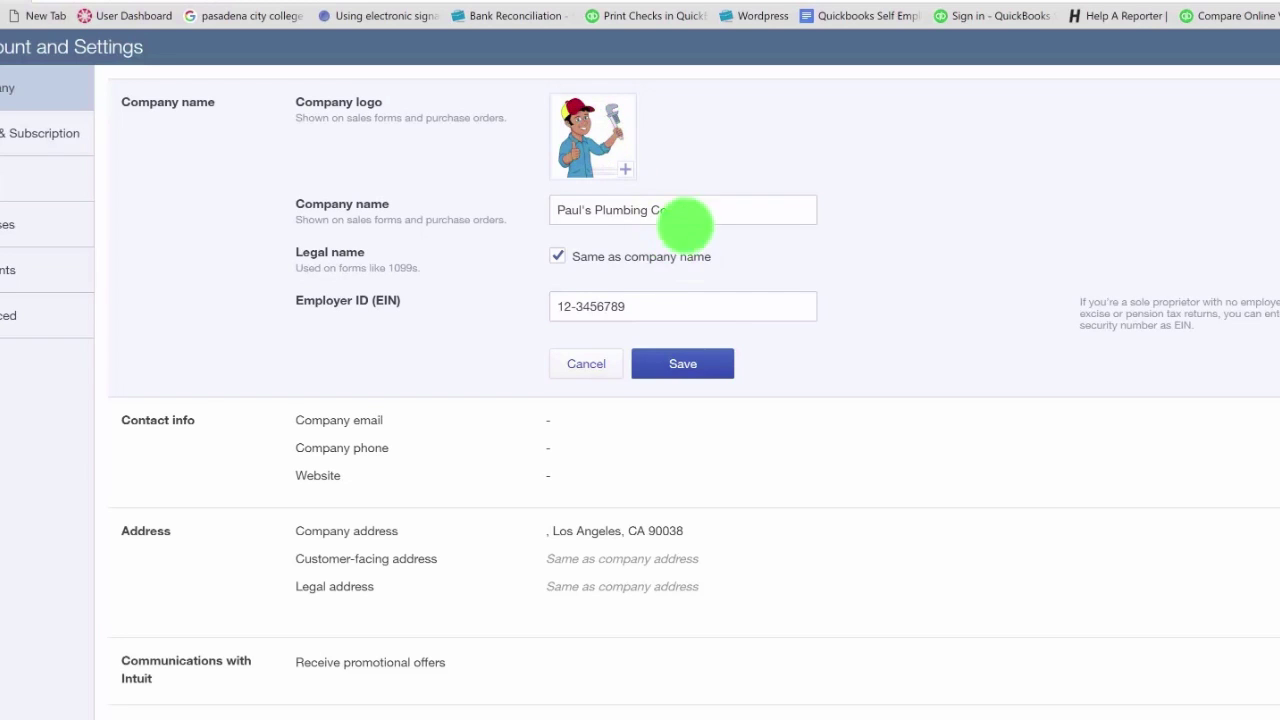
pyautogui.tripleClick(690, 210)
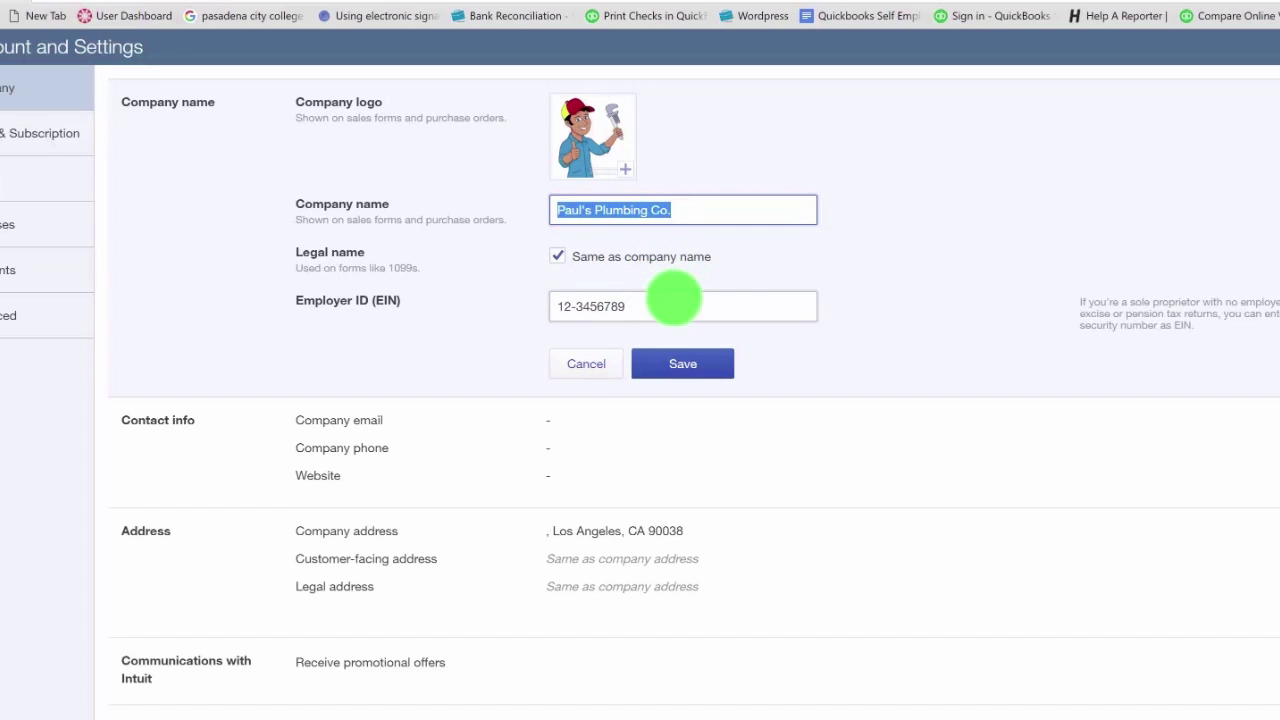
pyautogui.click(670, 306)
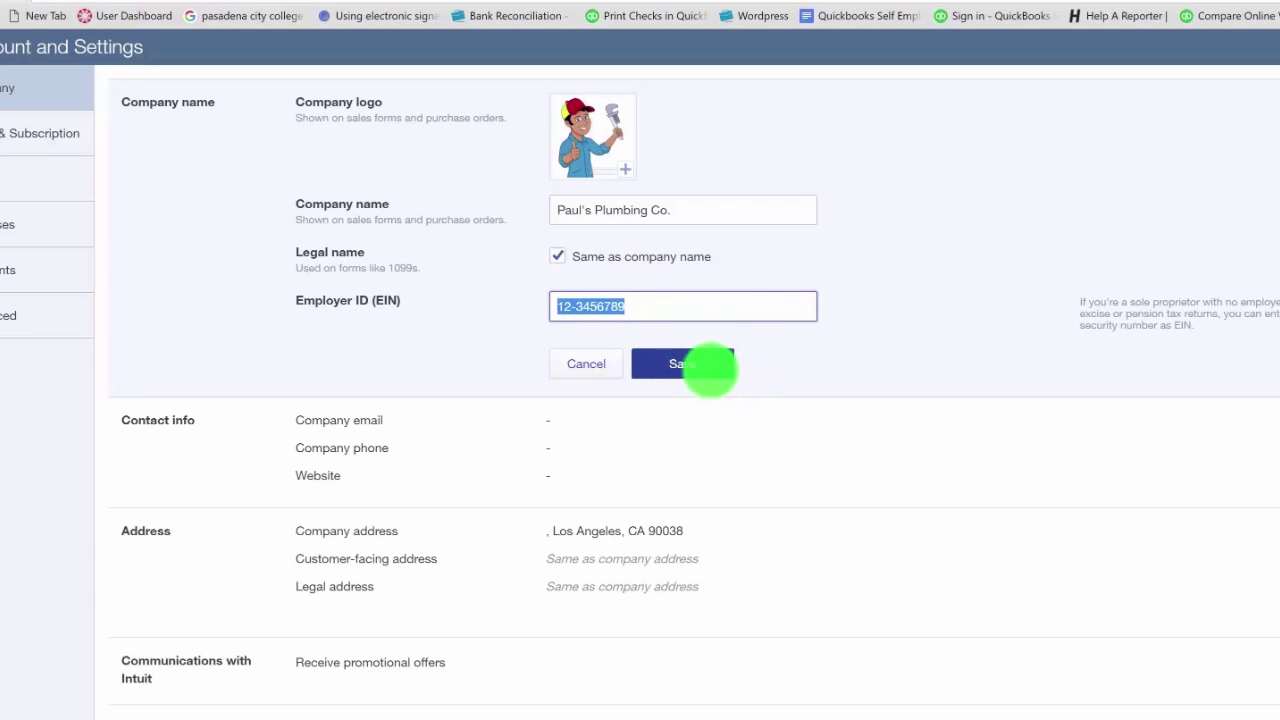
pyautogui.click(709, 366)
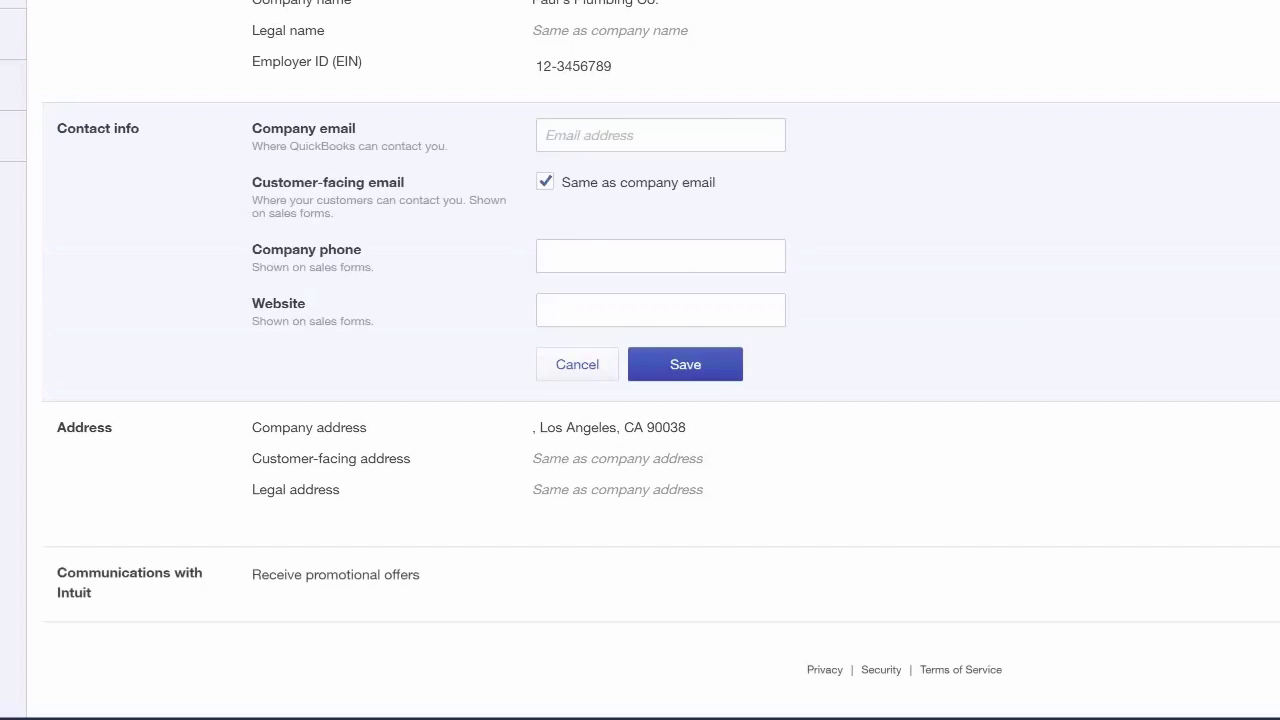
pyautogui.click(668, 131)
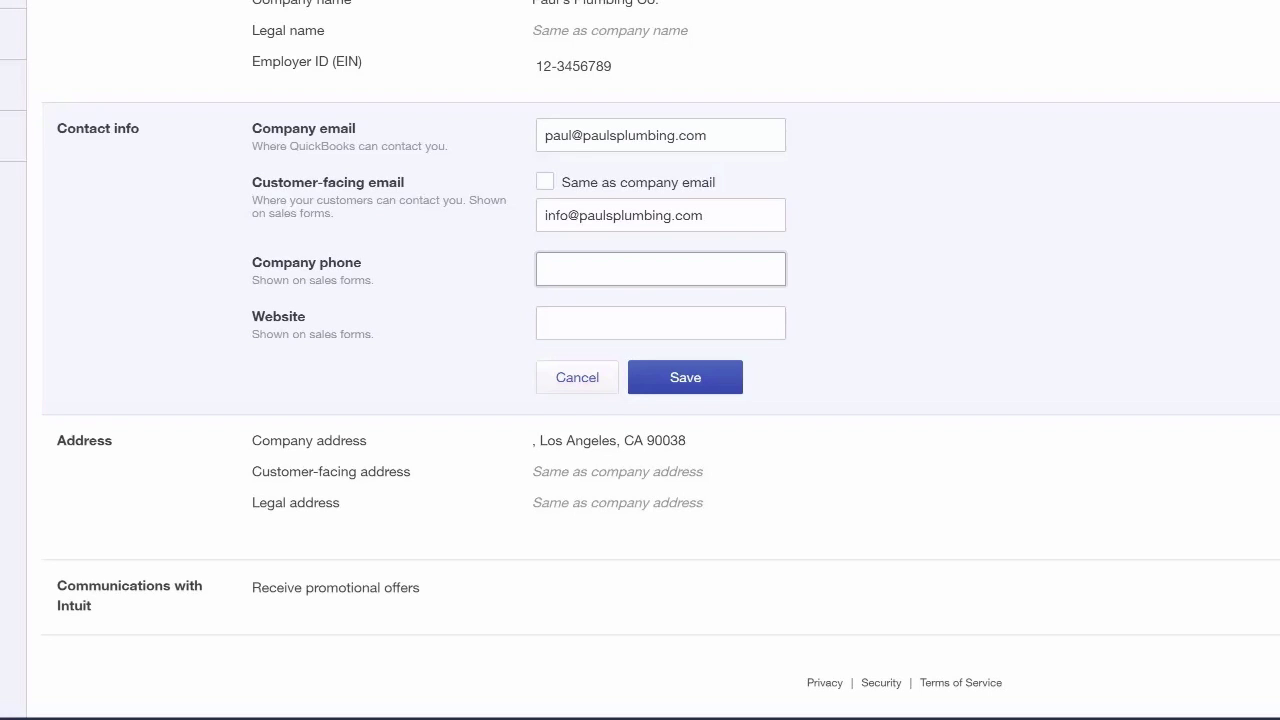
pyautogui.write('323-555-1234')
pyautogui.click(586, 324)
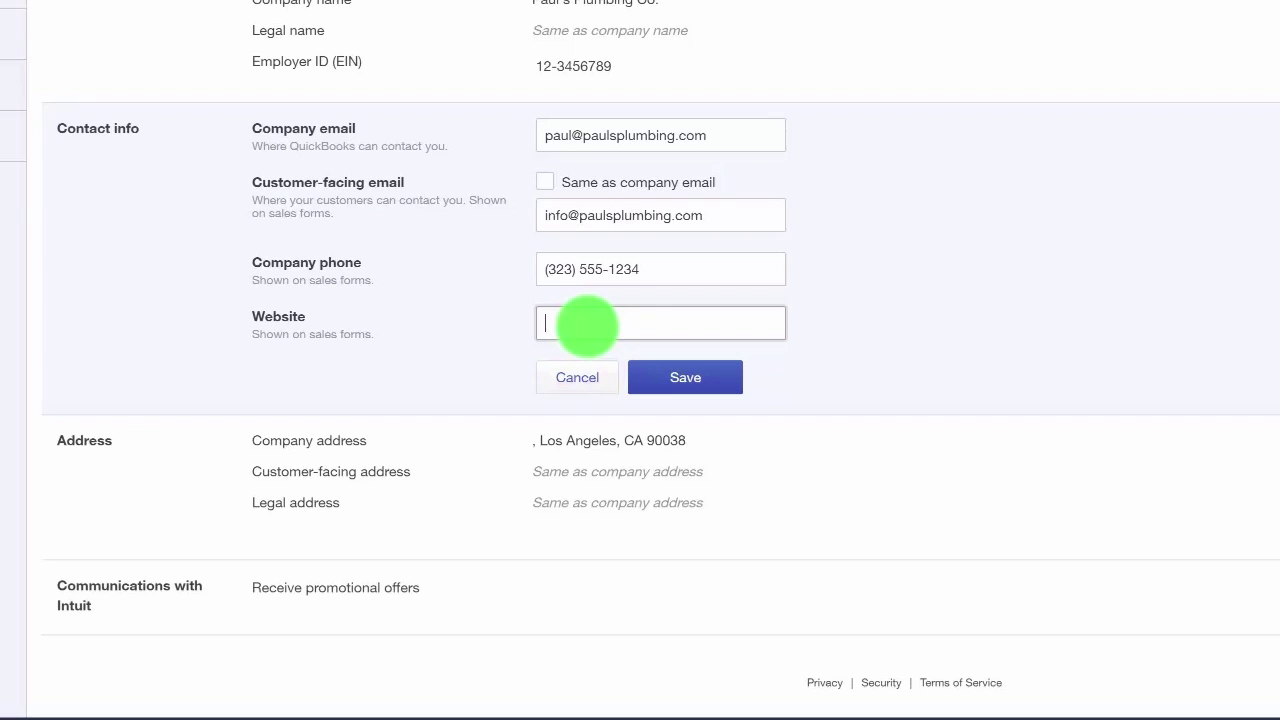
pyautogui.write('www.paulsplumbing.com')
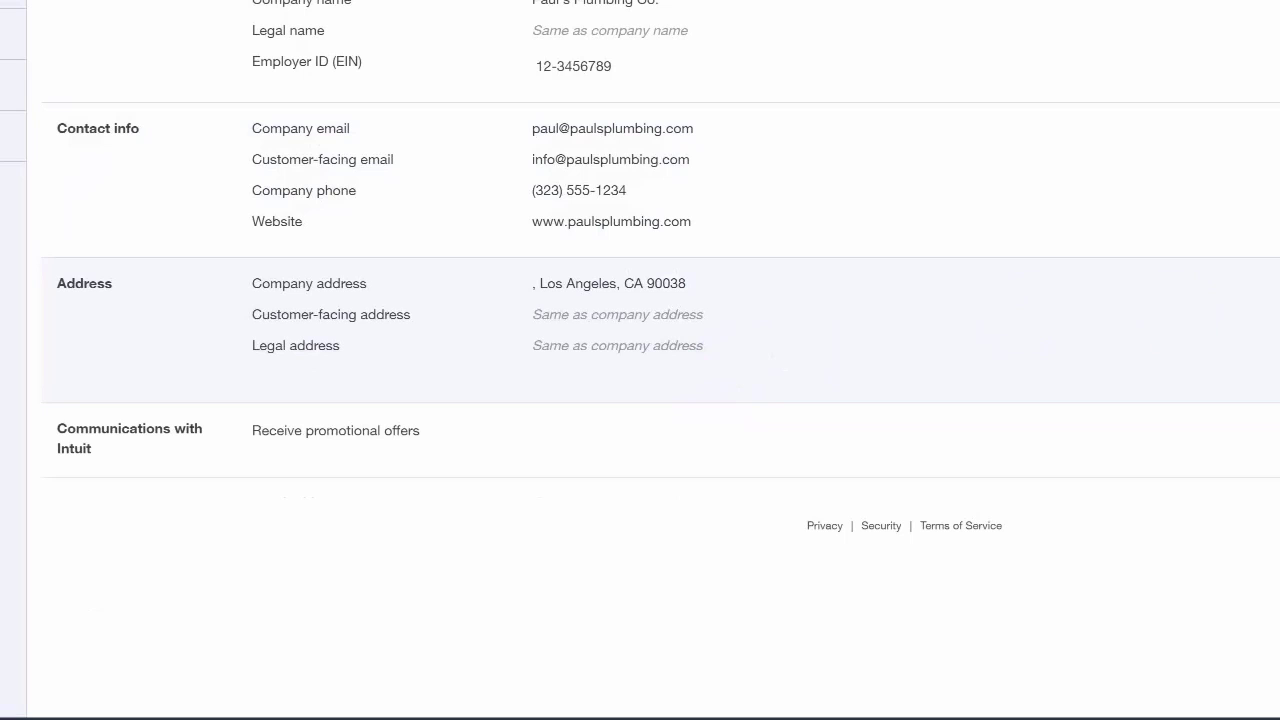
# - Enter company street 1234 Blvd, make the legal address match it, and save
pyautogui.click(853, 299)
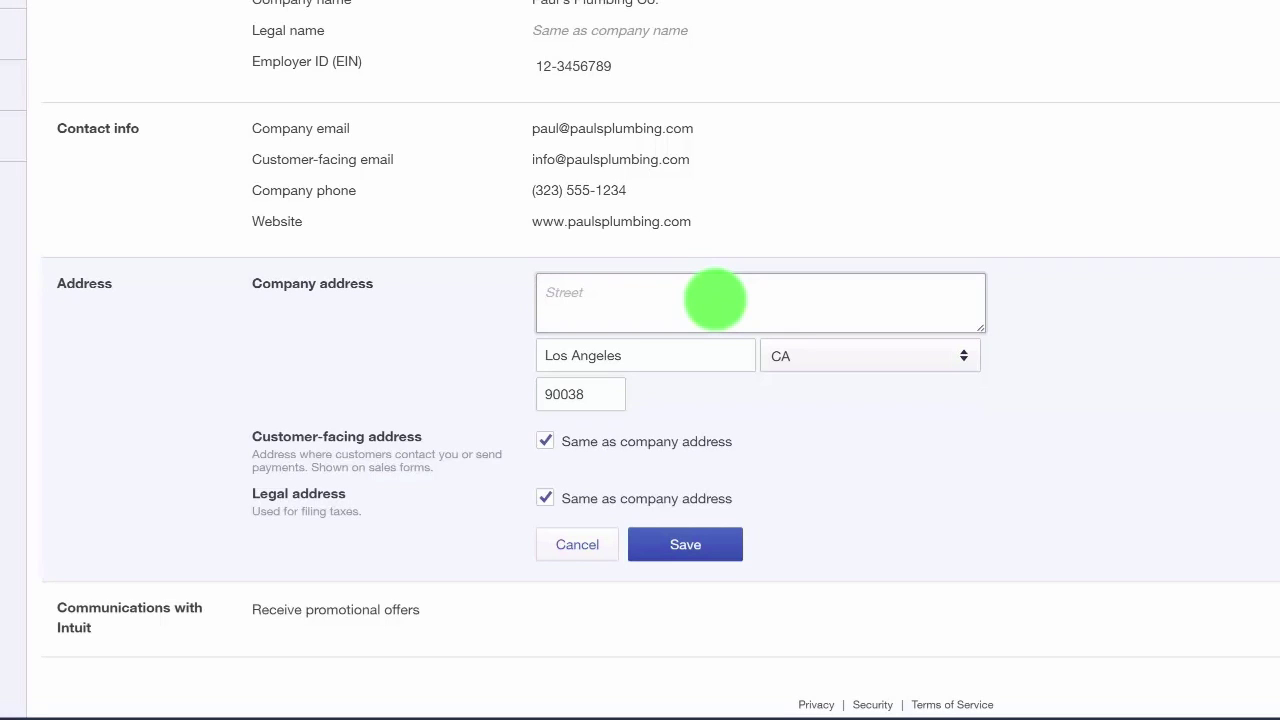
pyautogui.write('1234 Blvd')
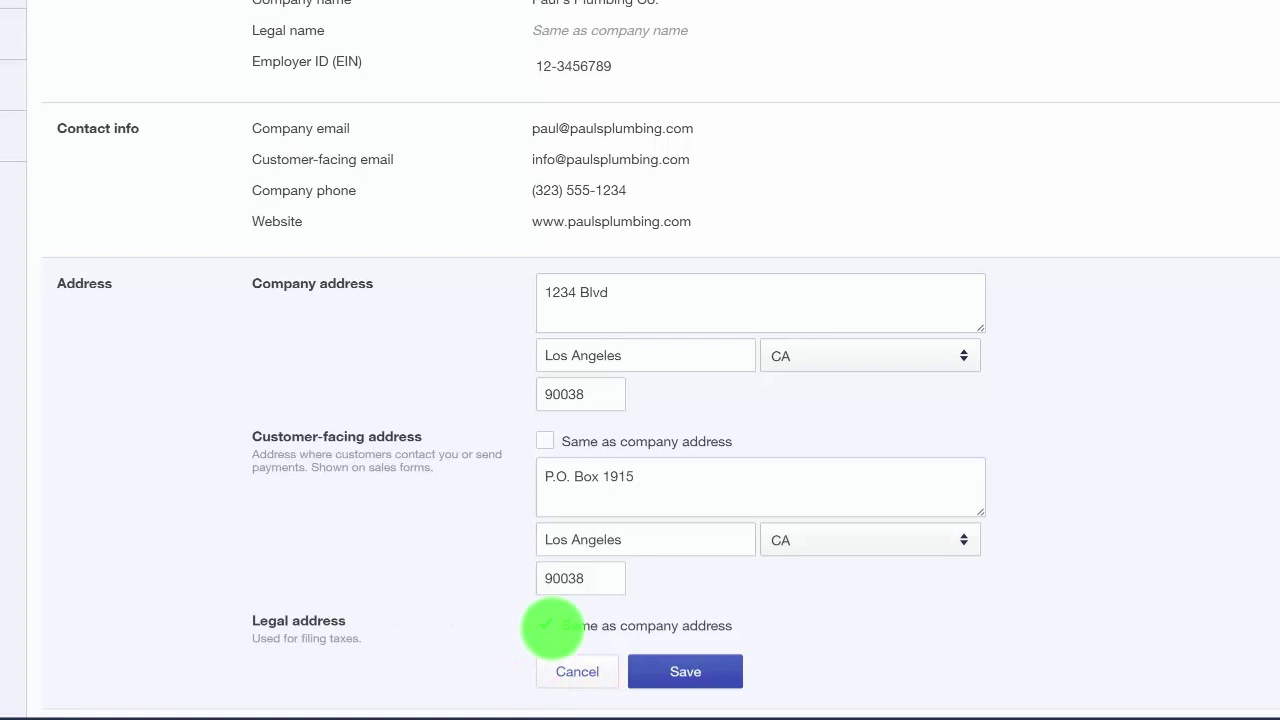
pyautogui.click(545, 625)
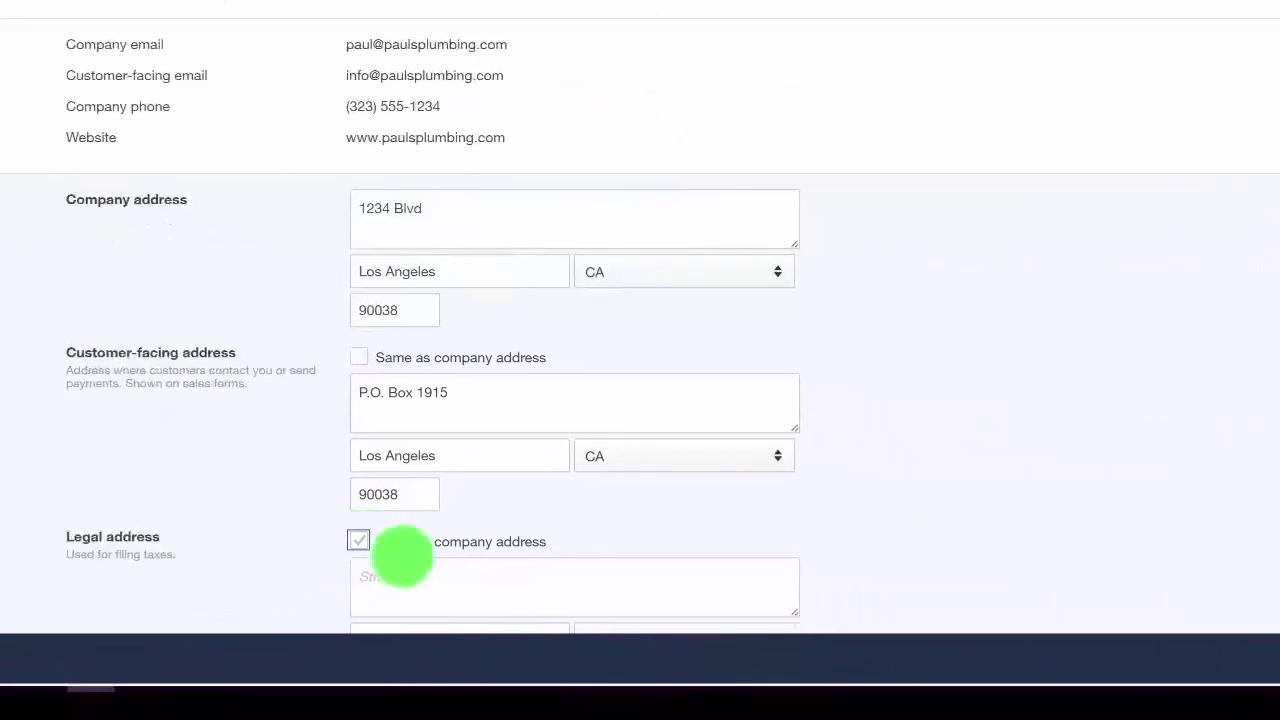
pyautogui.scroll(-2, 405, 540)
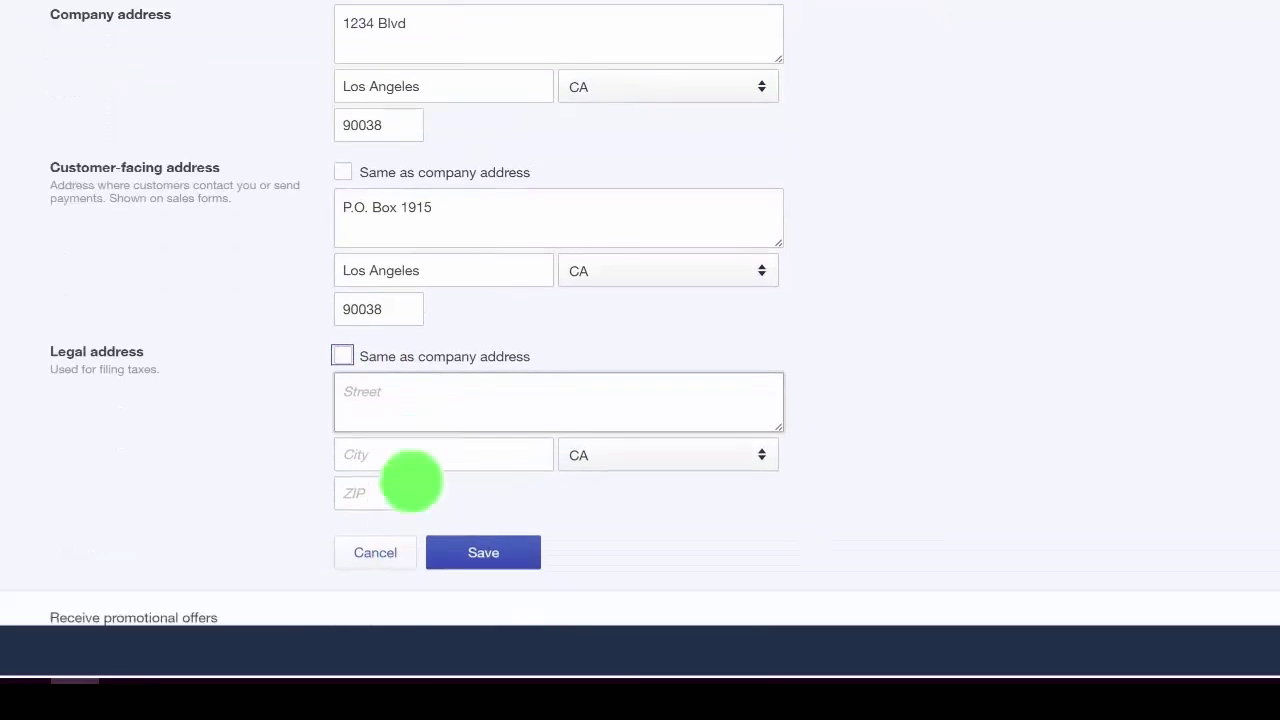
pyautogui.click(342, 332)
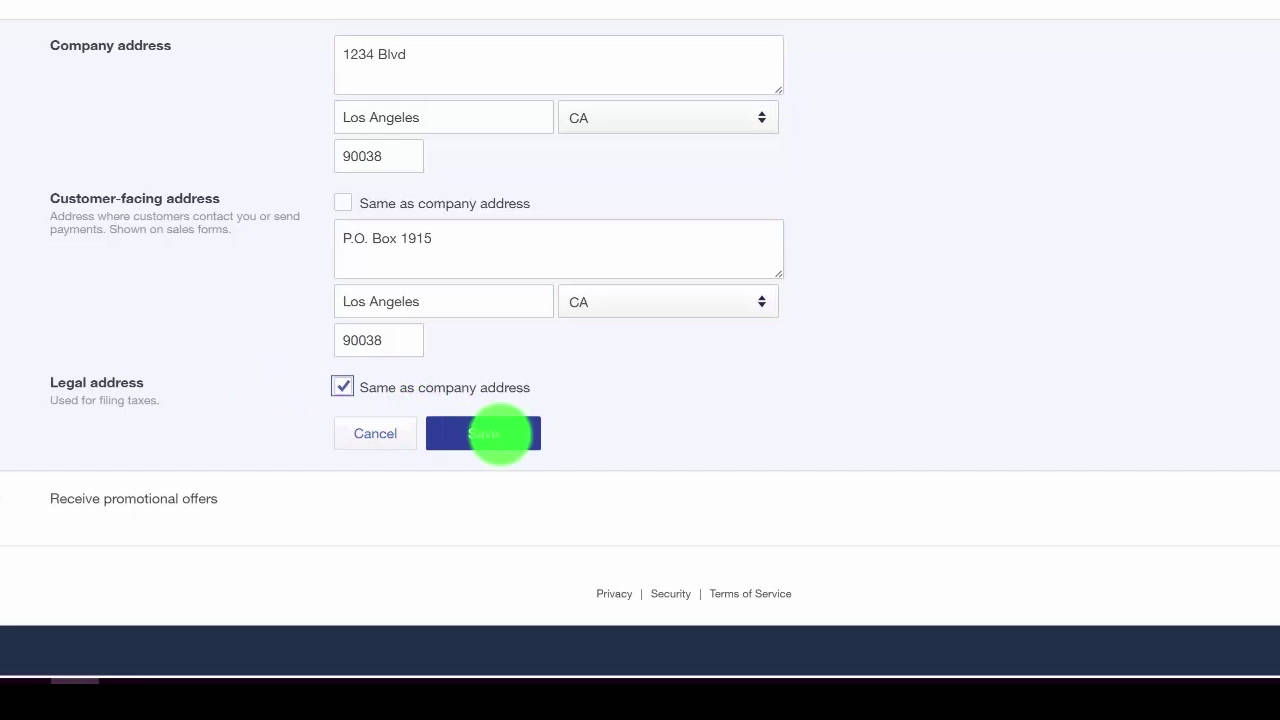
pyautogui.click(500, 433)
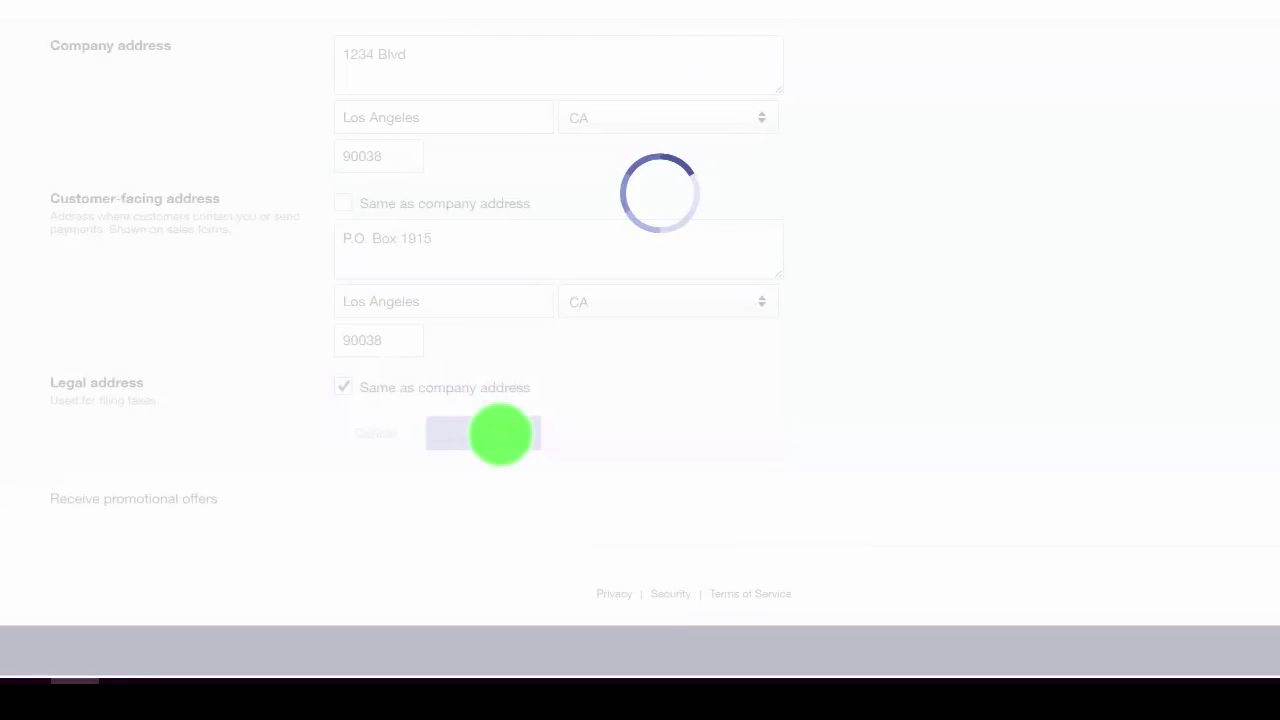